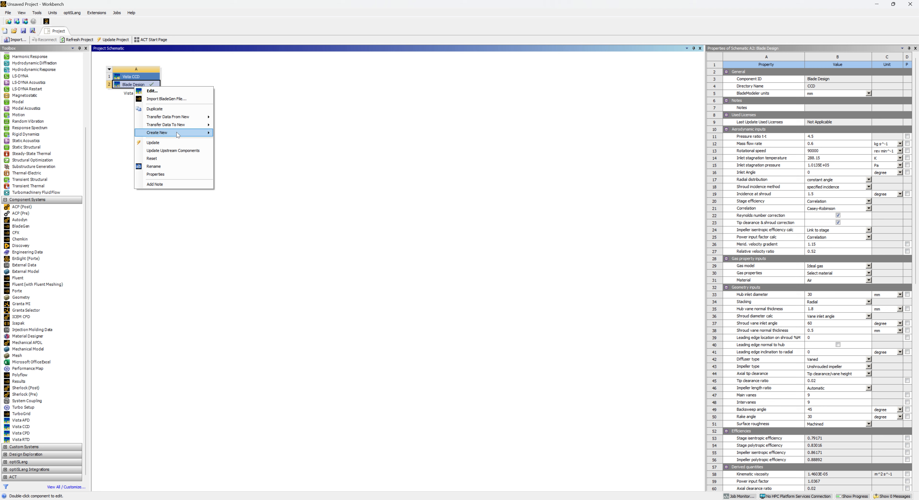
# Create a BladeGen system from the Vista CCD blade design, inspect the impeller in its 3D view, and close the model
pyautogui.moveTo(191, 132)
pyautogui.click(221, 133)
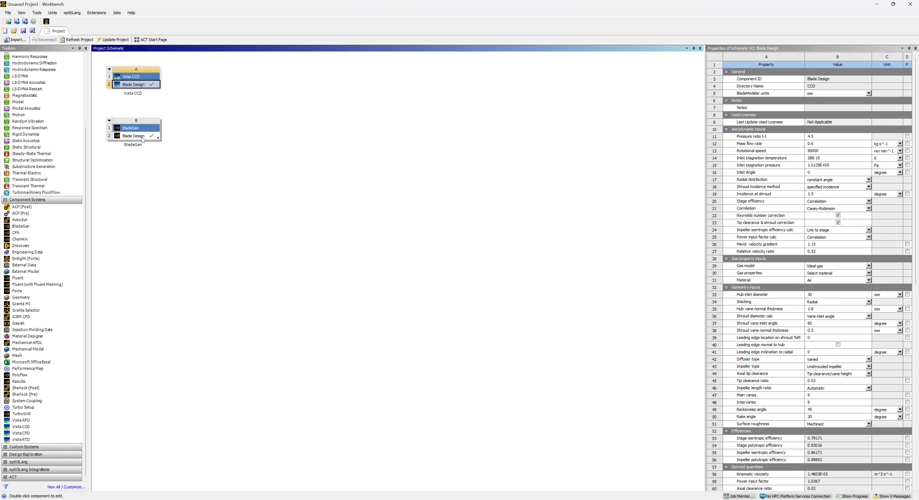
pyautogui.doubleClick(142, 138)
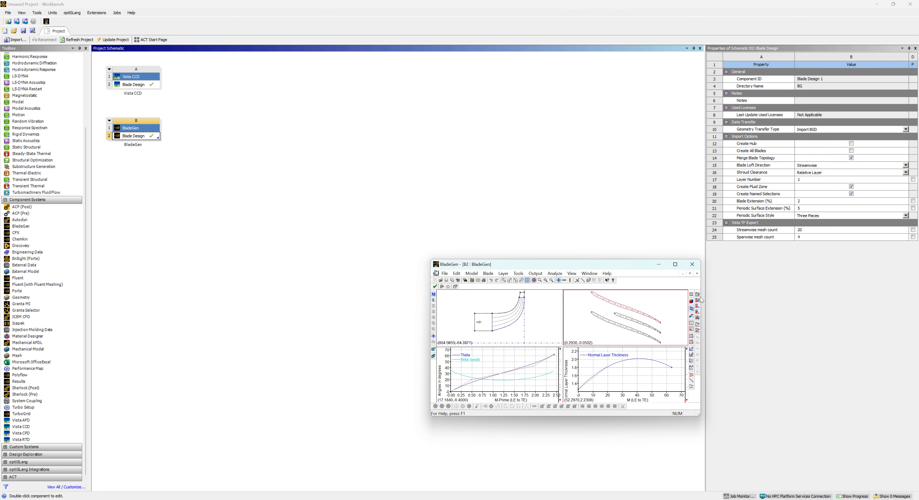
pyautogui.click(691, 302)
pyautogui.moveTo(671, 340); pyautogui.dragTo(628, 321)
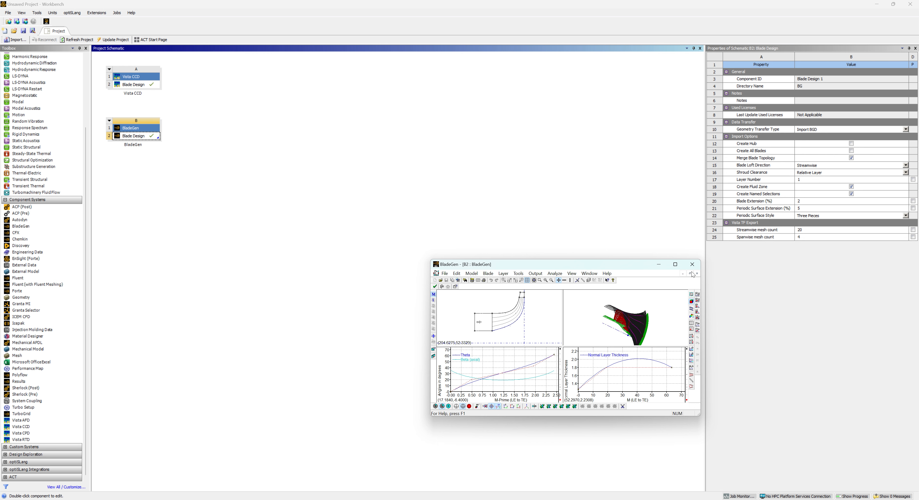
pyautogui.click(699, 264)
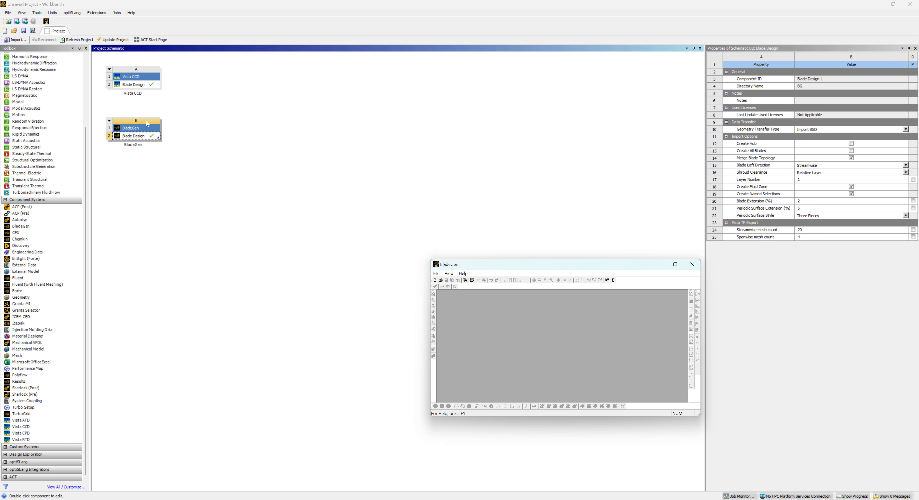
# Transfer the BladeGen blade design to a new TurboGrid system and update its Turbo Mesh with the progress display shown
pyautogui.rightClick(137, 137)
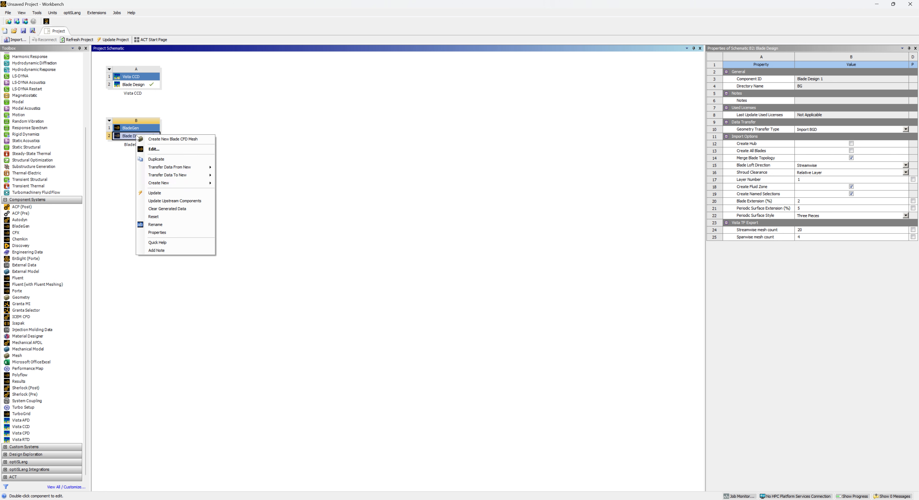
pyautogui.moveTo(188, 181)
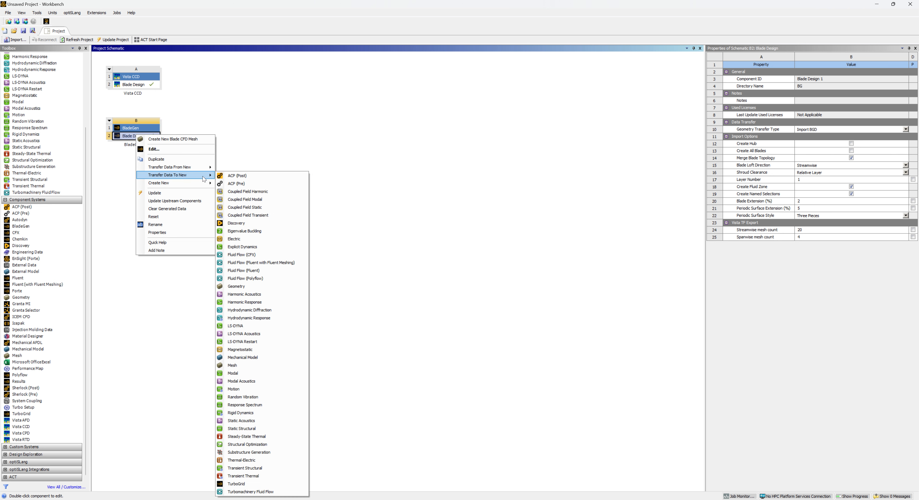
pyautogui.click(236, 483)
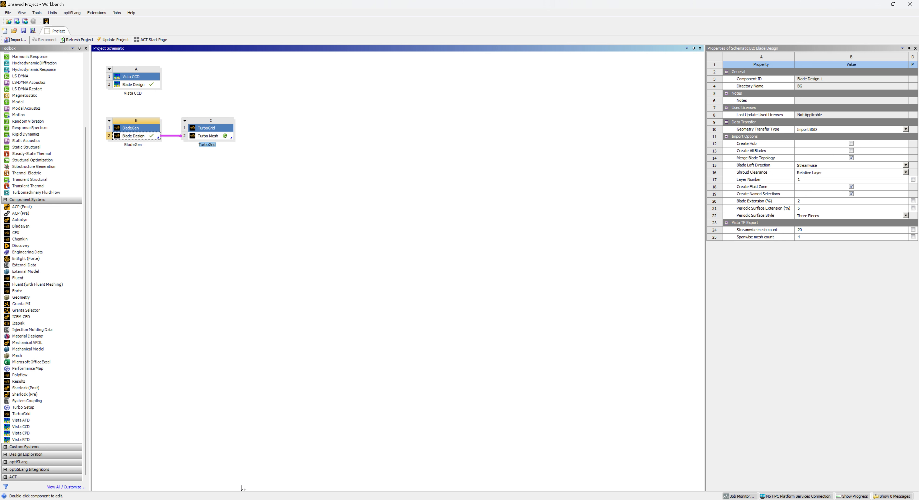
pyautogui.rightClick(214, 135)
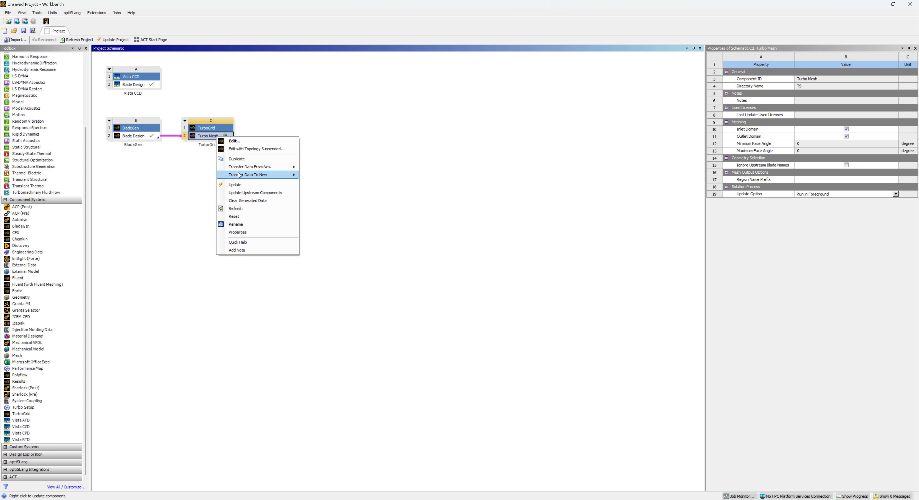
pyautogui.click(237, 184)
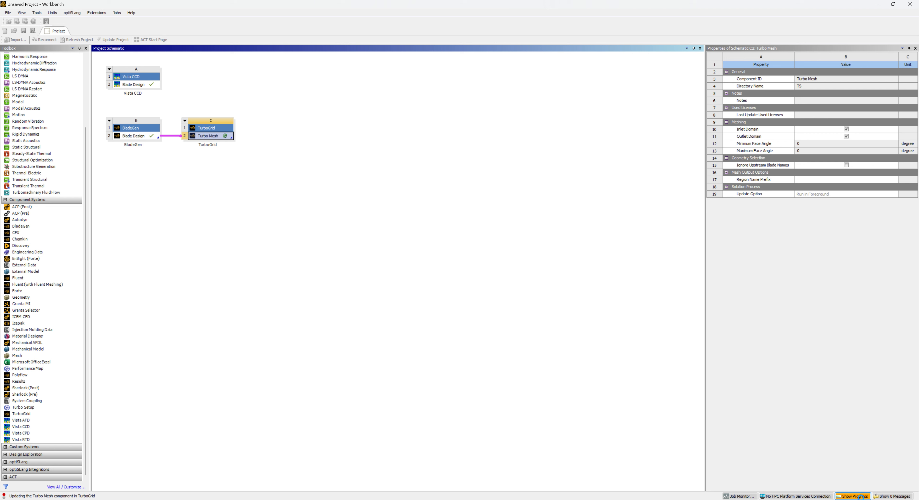
pyautogui.click(861, 495)
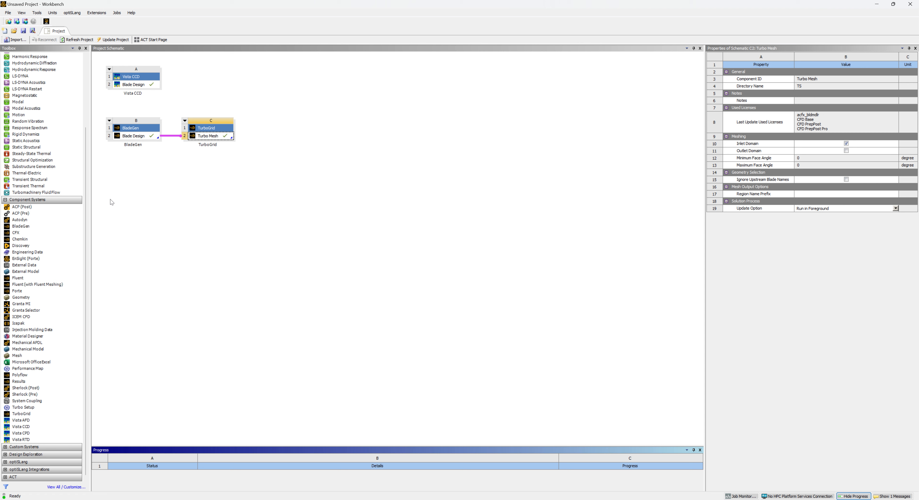
# Add a standalone BladeGen system beside Vista CCD and start a new radial diffuser model in it
pyautogui.click(44, 226)
pyautogui.moveTo(38, 226); pyautogui.dragTo(199, 74)
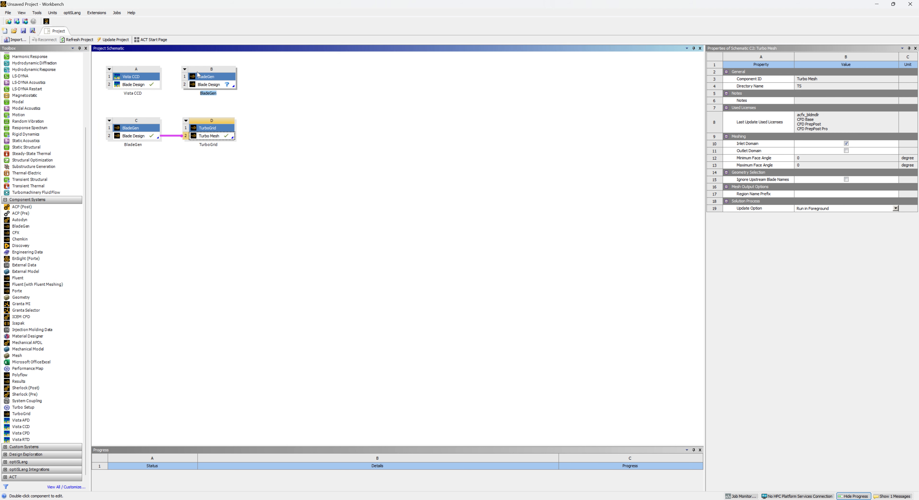
pyautogui.doubleClick(218, 84)
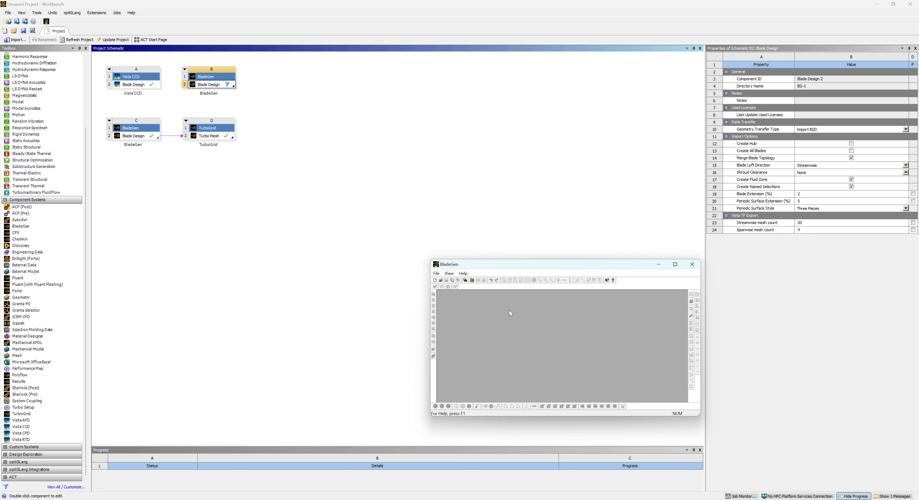
pyautogui.moveTo(532, 268); pyautogui.dragTo(379, 164)
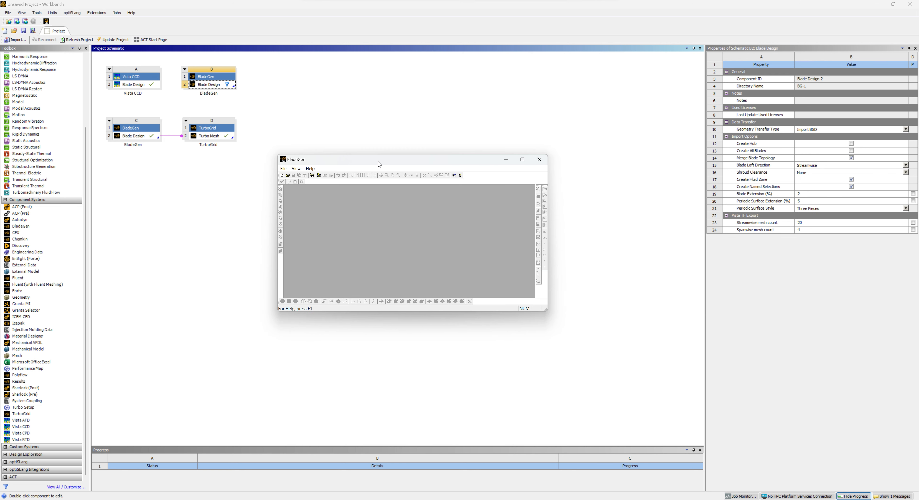
pyautogui.click(281, 175)
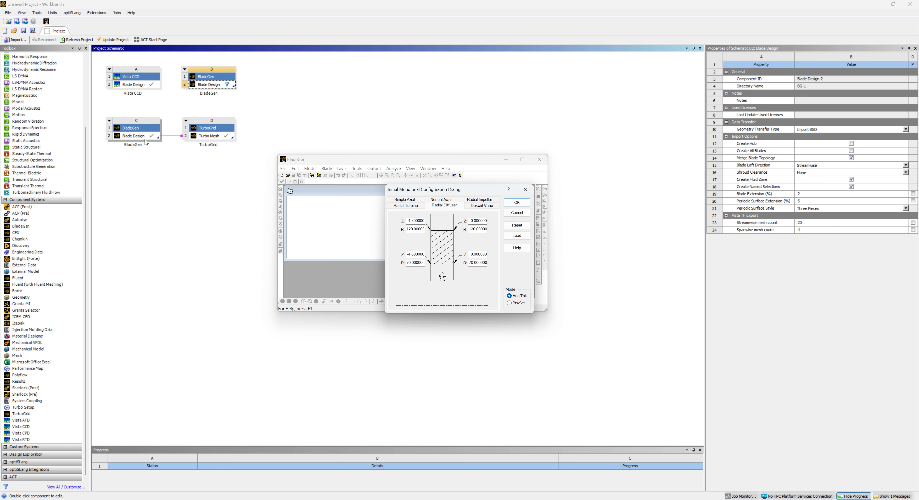
# Open the impeller's blade design and read the point location of its outlet corner in the meridional view
pyautogui.doubleClick(127, 139)
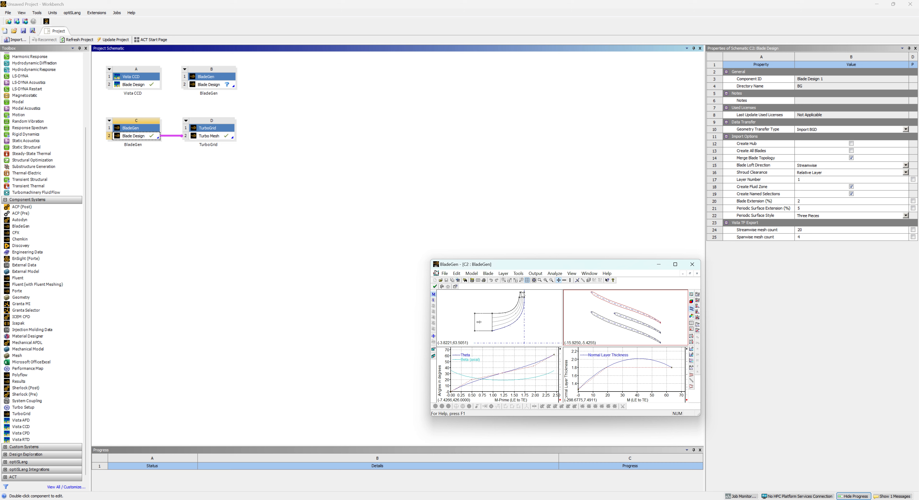
pyautogui.moveTo(522, 294); pyautogui.dragTo(522, 296)
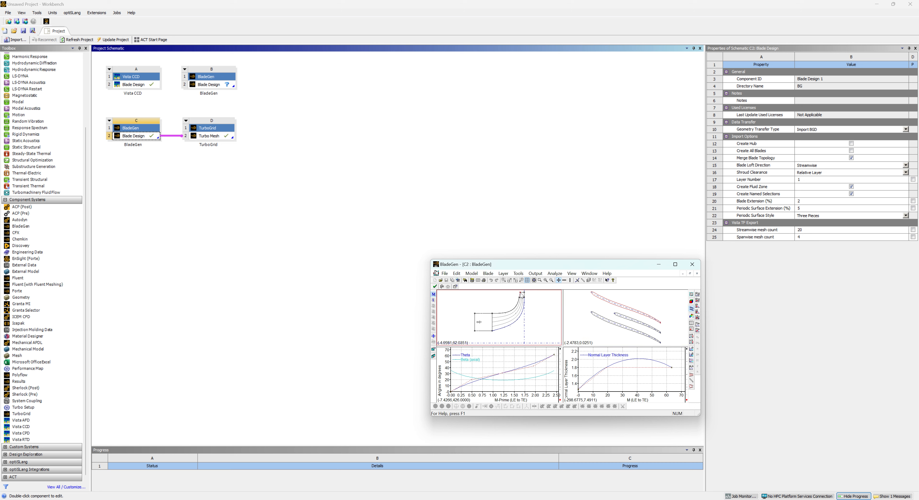
pyautogui.rightClick(521, 296)
pyautogui.moveTo(571, 331)
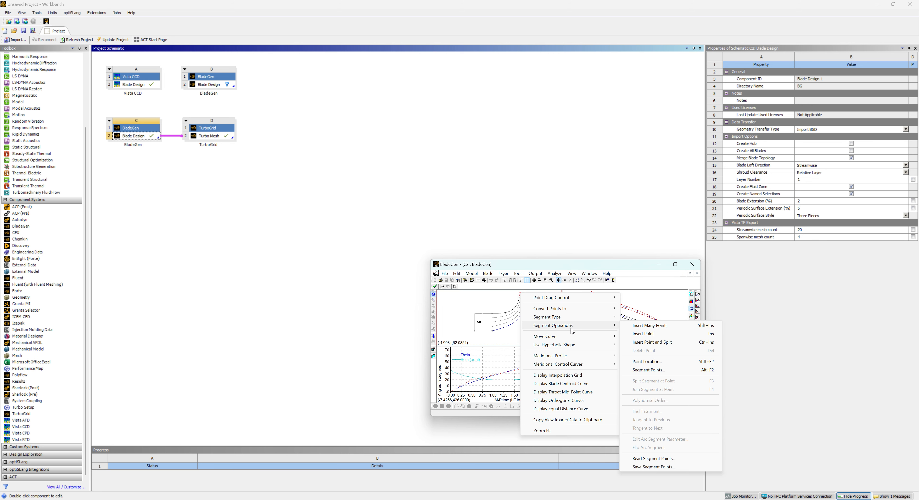
pyautogui.click(648, 361)
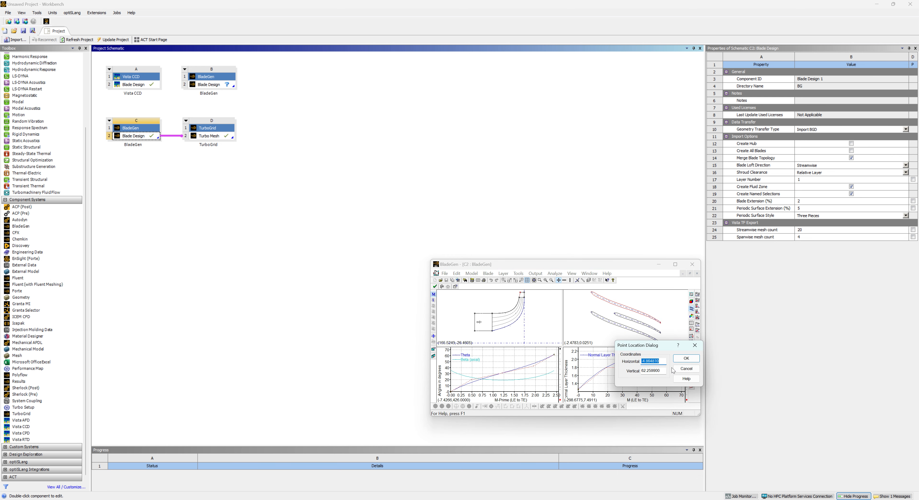
pyautogui.moveTo(664, 349); pyautogui.dragTo(193, 221)
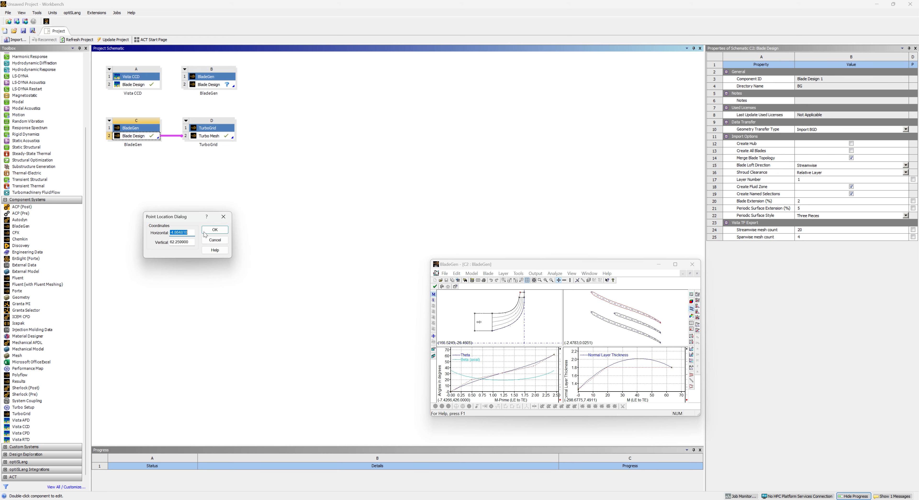
pyautogui.click(226, 231)
# Return to the diffuser's initial meridional configuration and set the inlet point's Z opposite the Z = 0 side to -4.864810
pyautogui.moveTo(597, 263); pyautogui.dragTo(296, 230)
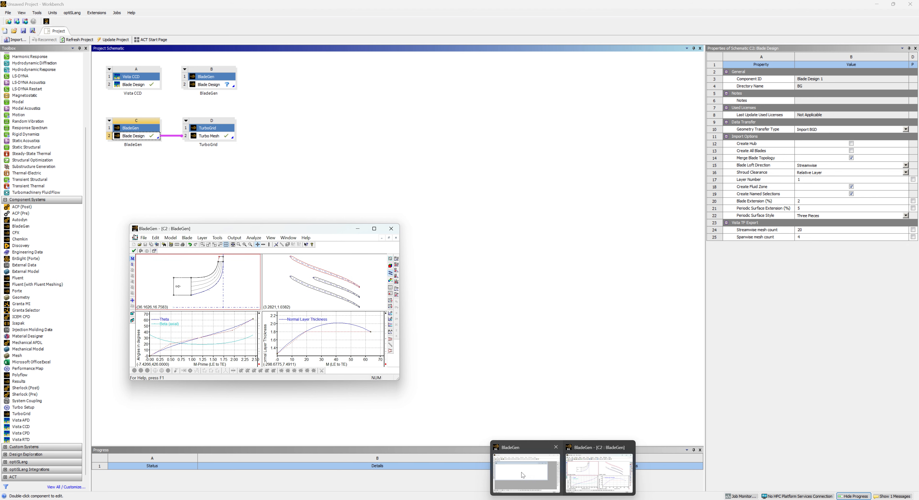
pyautogui.click(524, 450)
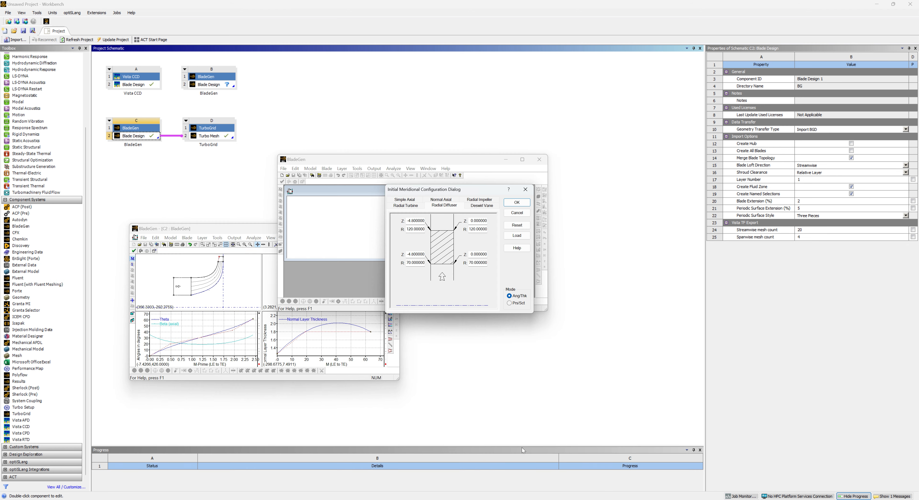
pyautogui.doubleClick(417, 255)
pyautogui.write('-4.864810')
# Check the impeller outlet point's vertical coordinate and set the radius of the diffuser inlet point at Z -4.864810 to 75
pyautogui.click(225, 230)
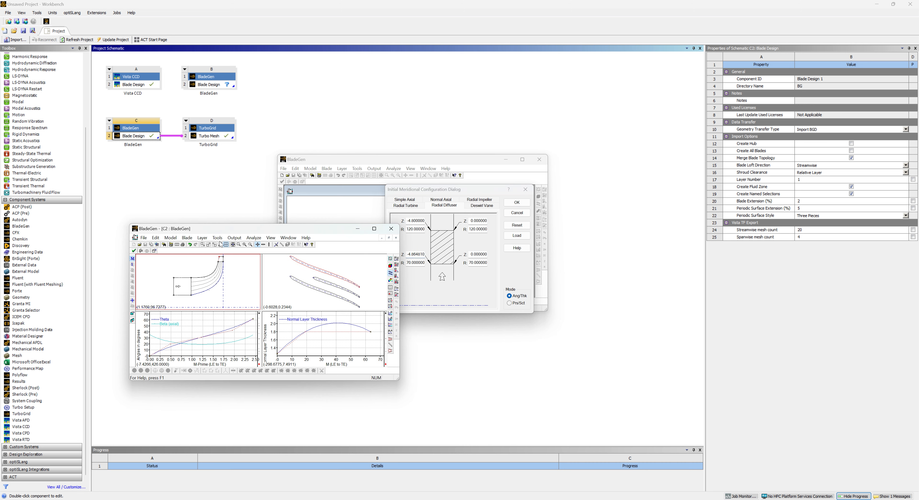
pyautogui.rightClick(220, 257)
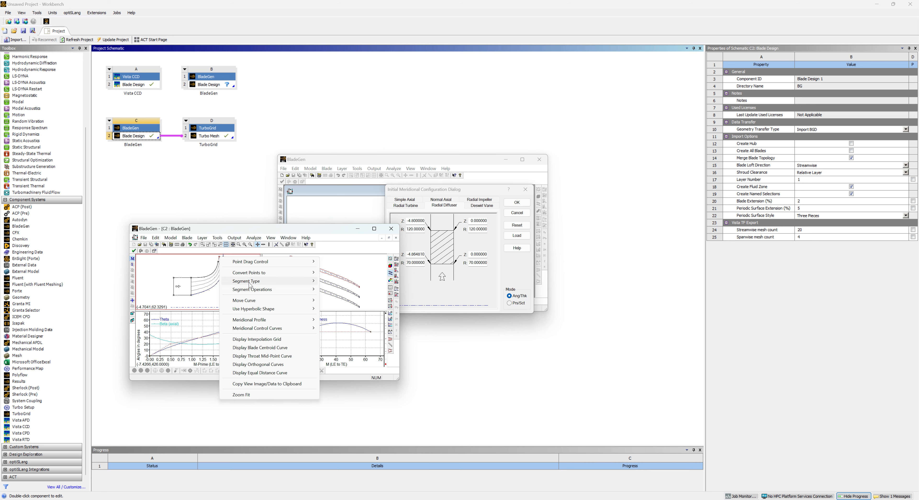
pyautogui.moveTo(264, 303)
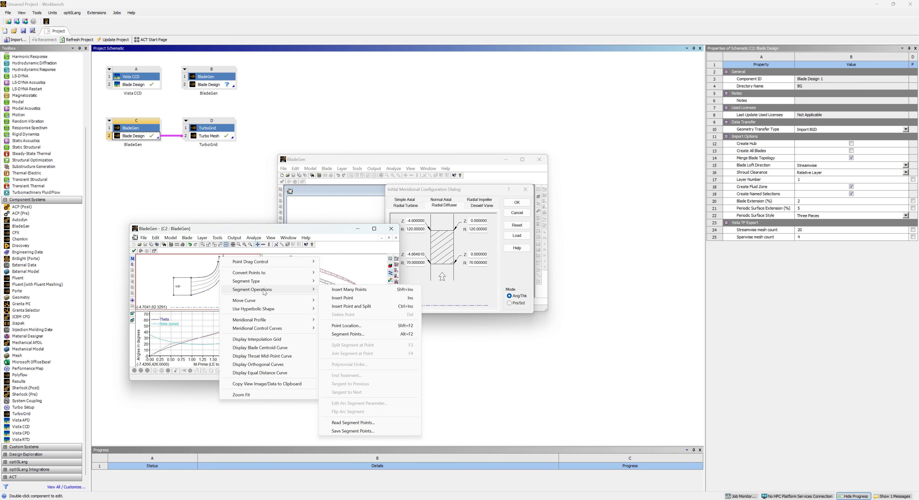
pyautogui.click(347, 325)
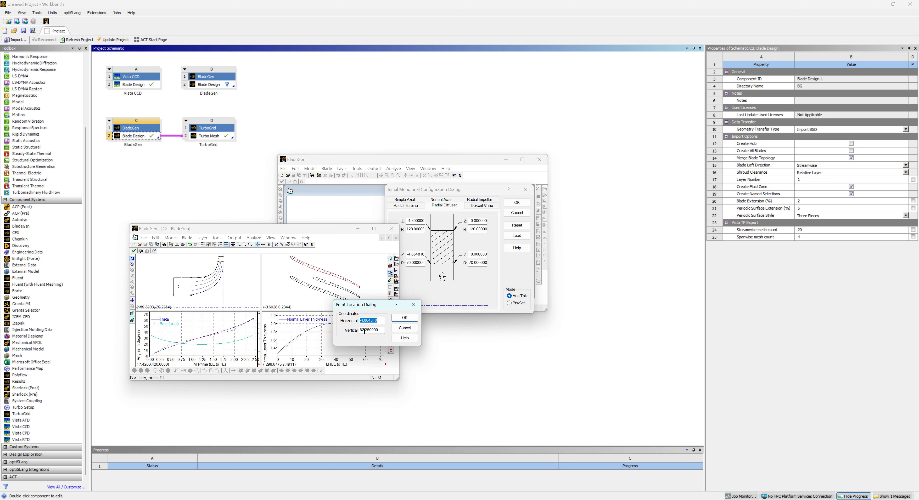
pyautogui.click(407, 321)
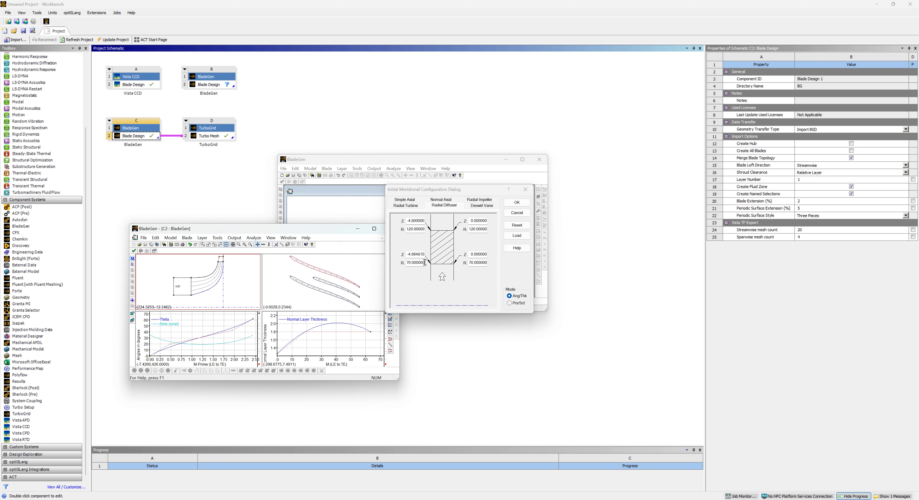
pyautogui.moveTo(424, 262); pyautogui.dragTo(393, 268)
pyautogui.write('75')
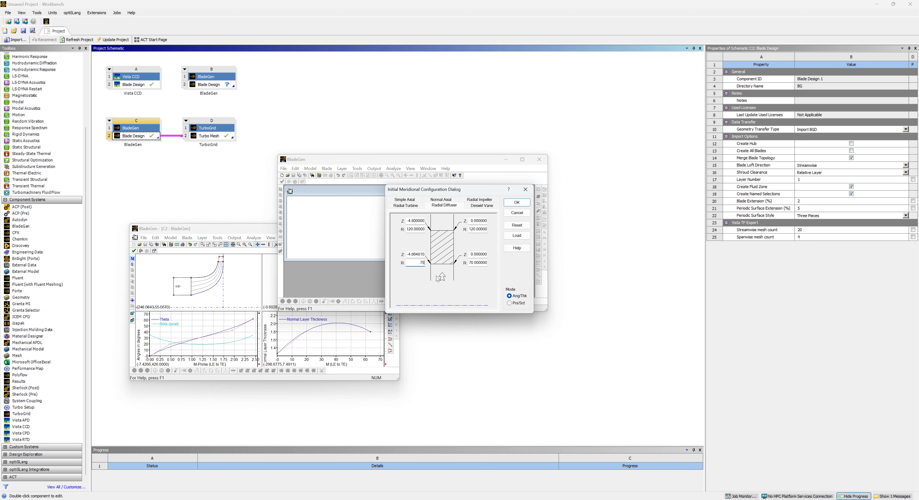
# Set the inlet radius at Z = 0 to 75 and create the diffuser, accepting the initial angle and thickness settings
pyautogui.click(481, 264)
pyautogui.doubleClick(481, 264)
pyautogui.write('75')
pyautogui.click(517, 202)
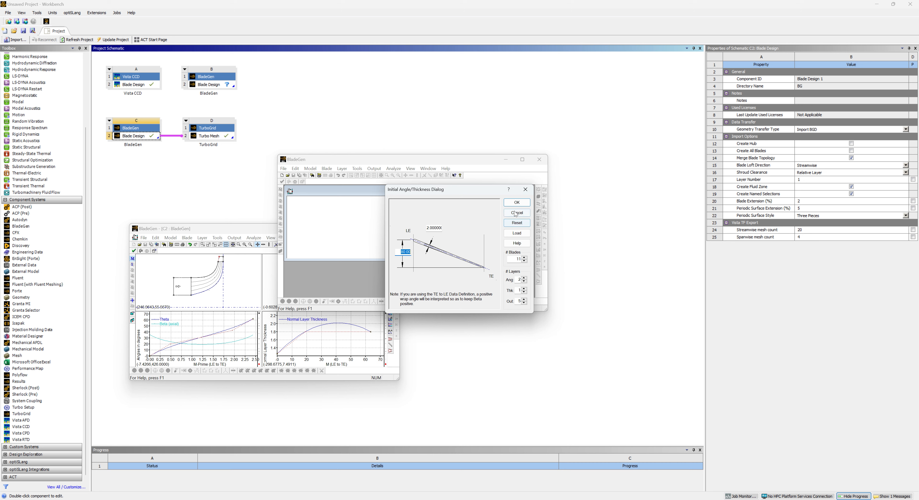
pyautogui.click(517, 203)
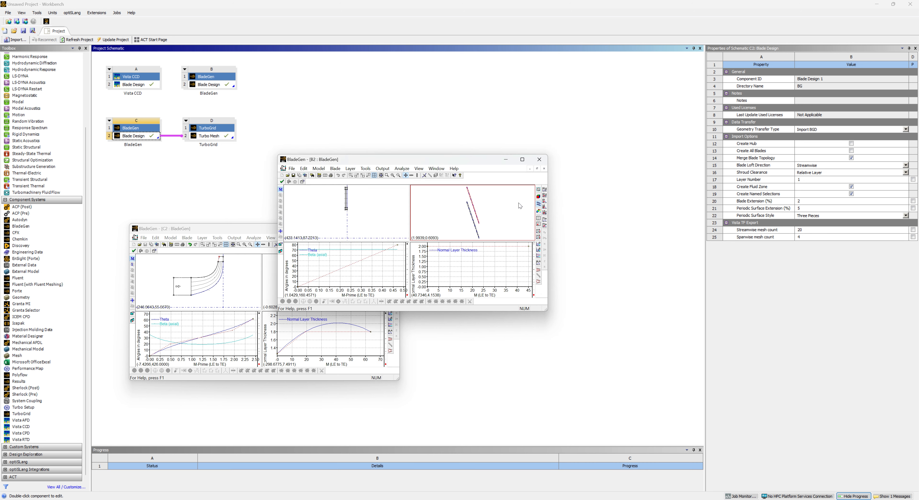
# Compare the coordinates of the diffuser's inner end point with the impeller's outlet point location
pyautogui.click(347, 212)
pyautogui.moveTo(347, 213)
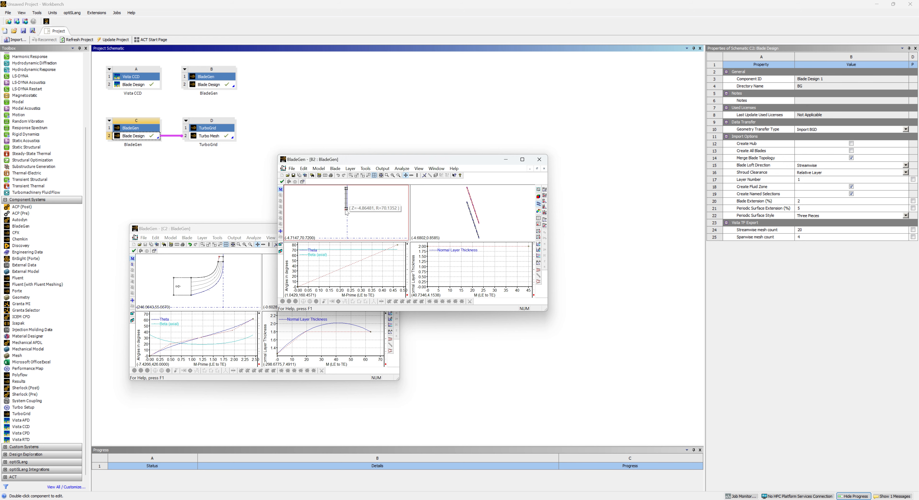
pyautogui.rightClick(219, 256)
pyautogui.moveTo(268, 291)
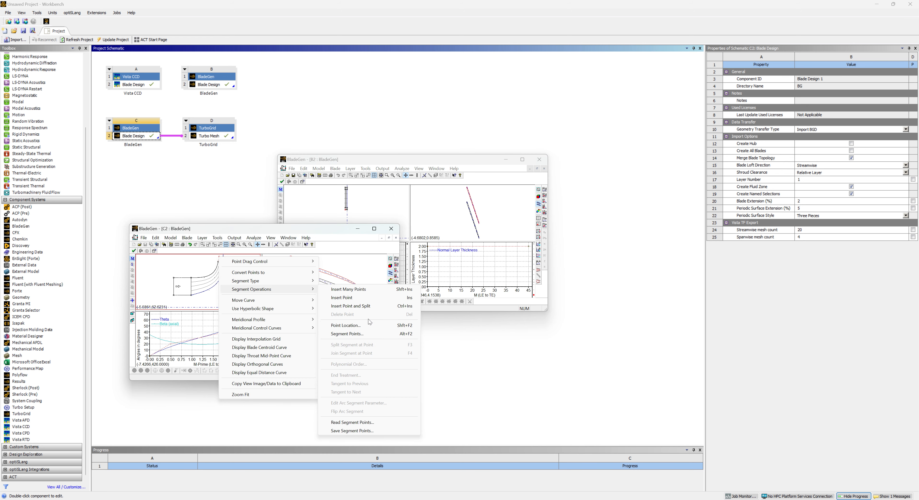
pyautogui.click(370, 325)
pyautogui.click(373, 331)
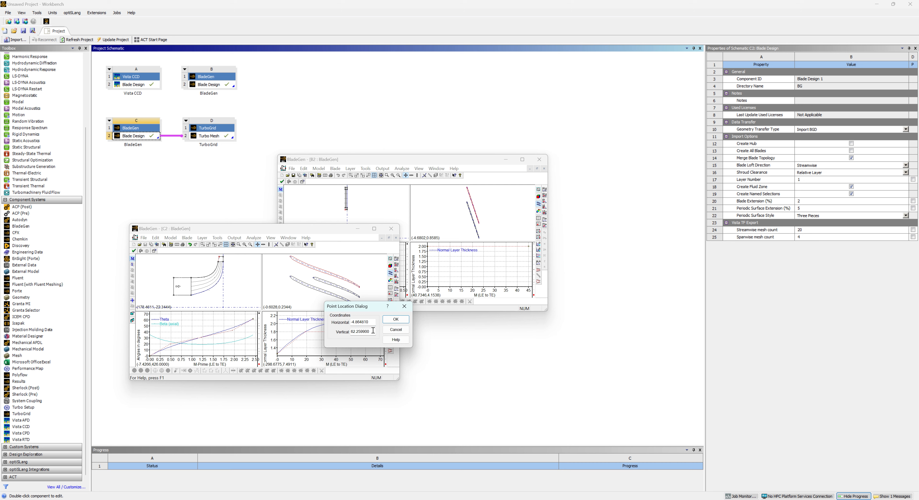
pyautogui.click(395, 319)
# Set the vertical coordinate of the diffuser's inner end point on the negative-Z side to 62.259900
pyautogui.click(346, 211)
pyautogui.rightClick(346, 211)
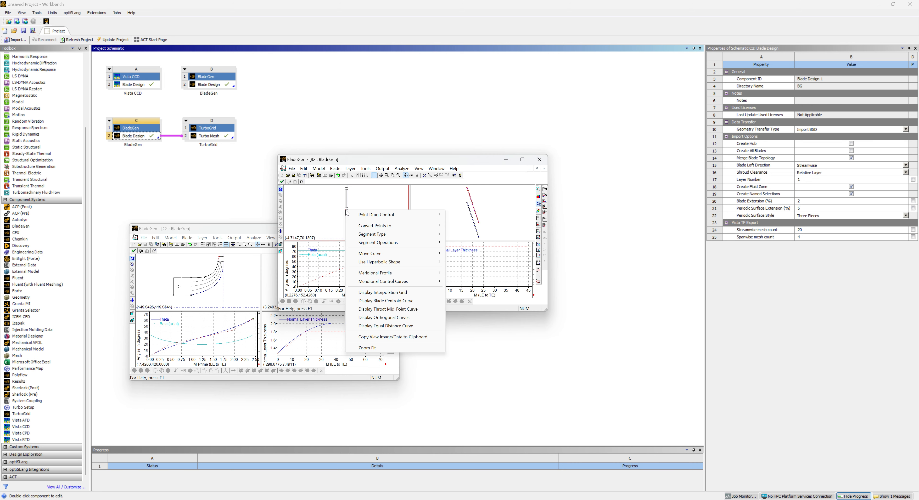
pyautogui.click(484, 280)
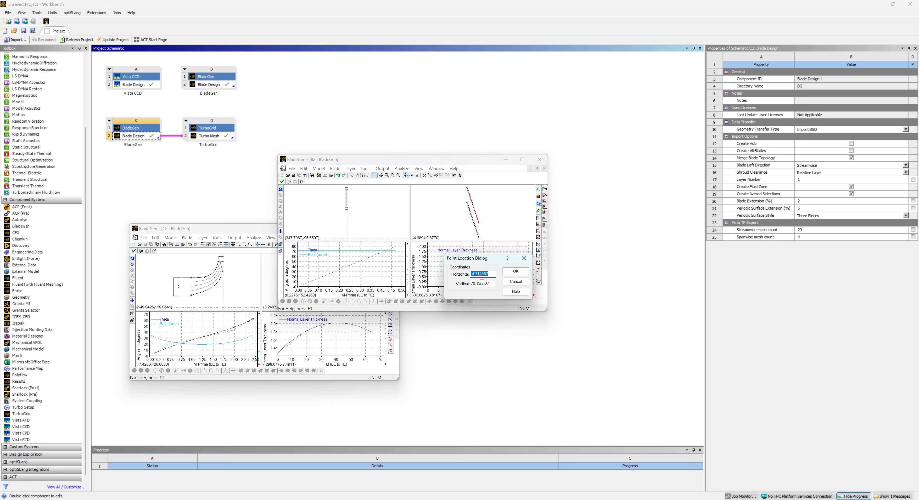
pyautogui.click(487, 285)
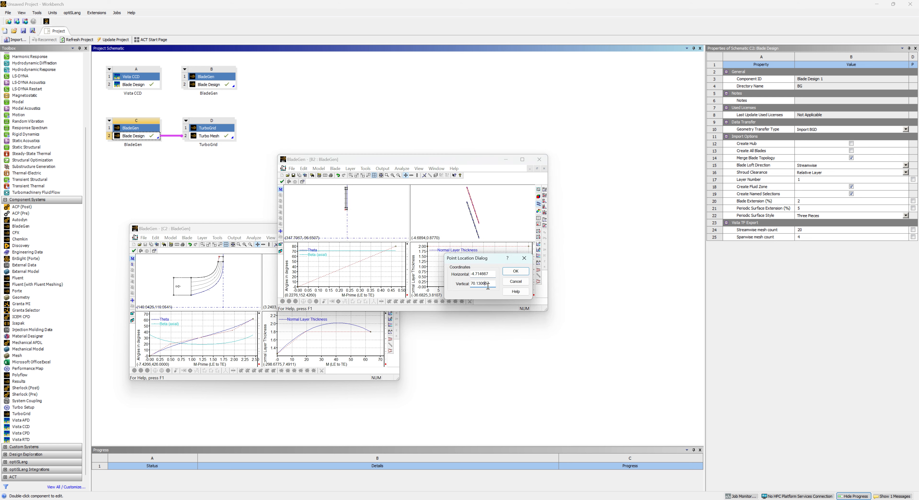
pyautogui.click(515, 271)
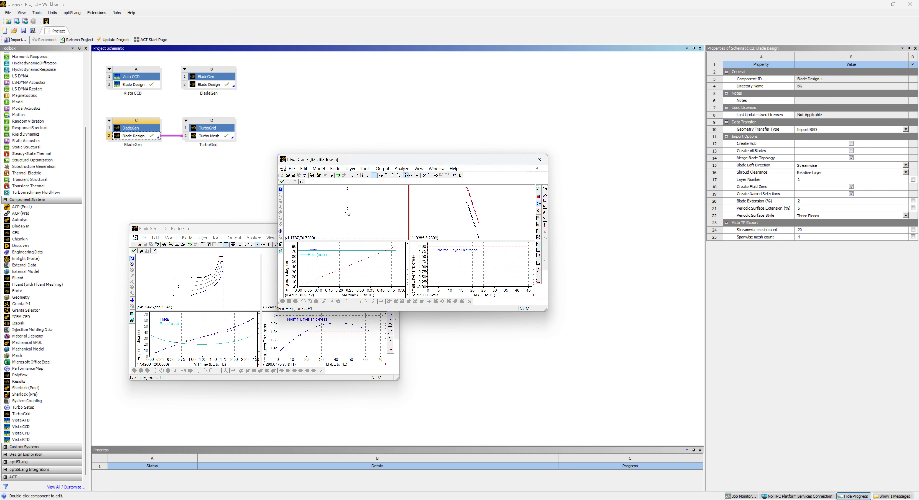
# Set the vertical coordinate of the diffuser's inner end point at Z = 0 to 62.259900 to match the impeller outlet
pyautogui.rightClick(348, 212)
pyautogui.moveTo(410, 239)
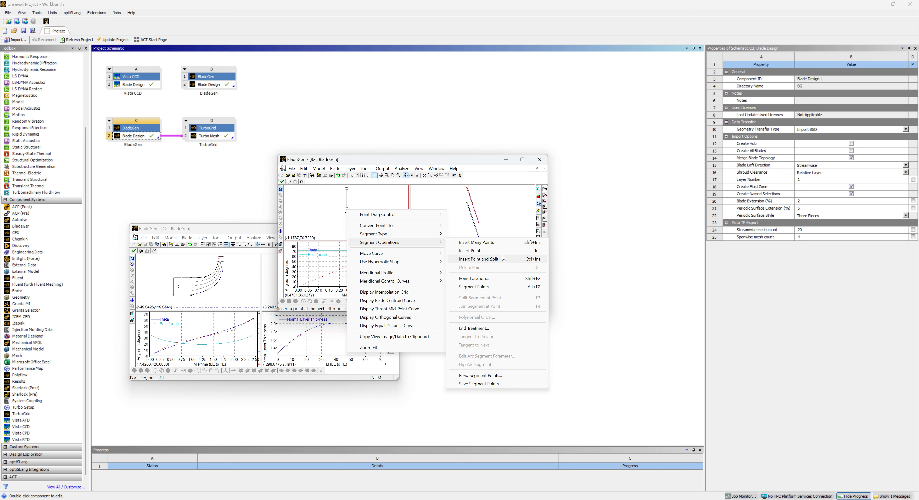
pyautogui.click(507, 279)
pyautogui.doubleClick(504, 285)
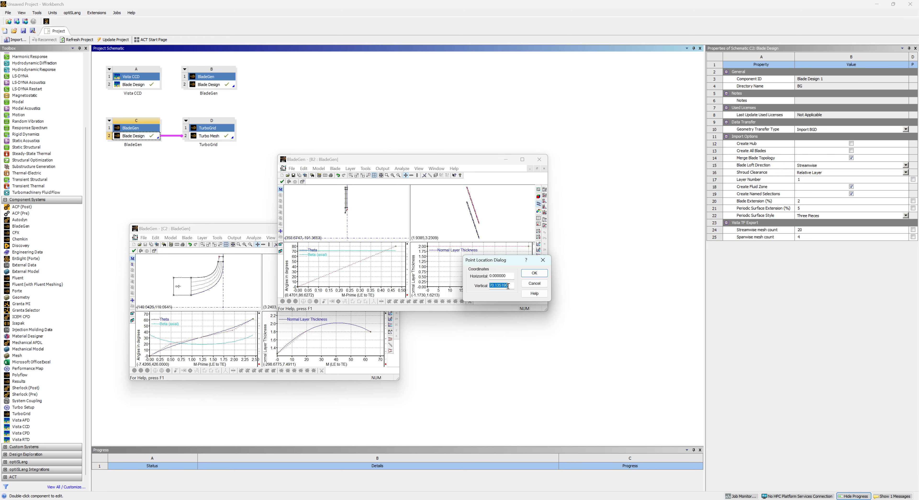
pyautogui.click(534, 273)
# Take the impeller outlet point's horizontal coordinate and set the diffuser's negative-Z inner end point to horizontal -4.864810
pyautogui.scroll(4, 355, 206)
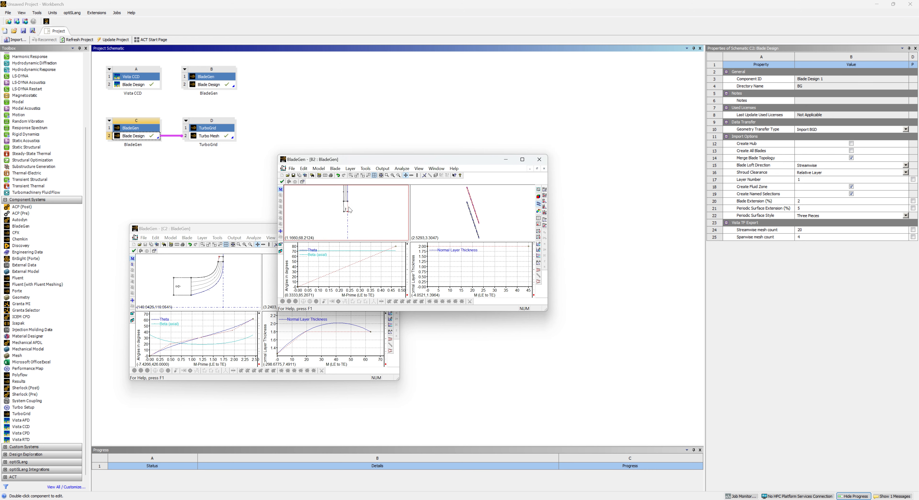
pyautogui.scroll(2, 334, 210)
pyautogui.rightClick(221, 257)
pyautogui.moveTo(267, 287)
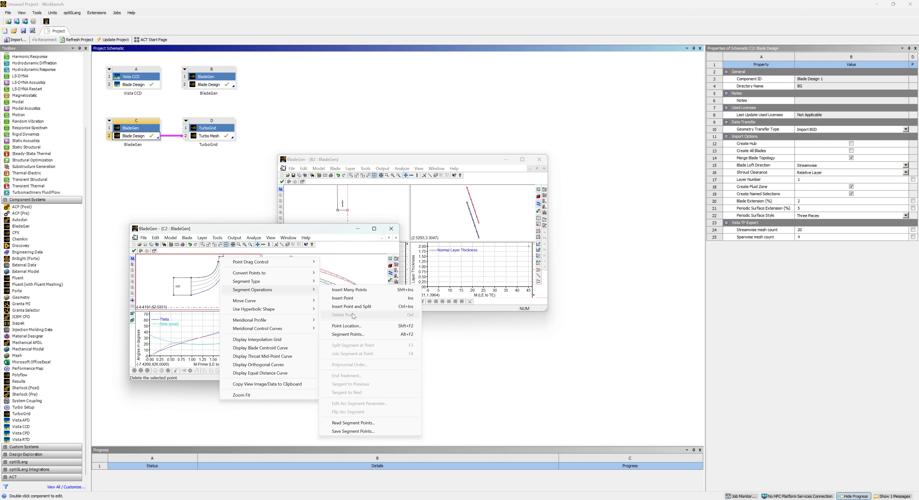
pyautogui.click(358, 325)
pyautogui.click(363, 321)
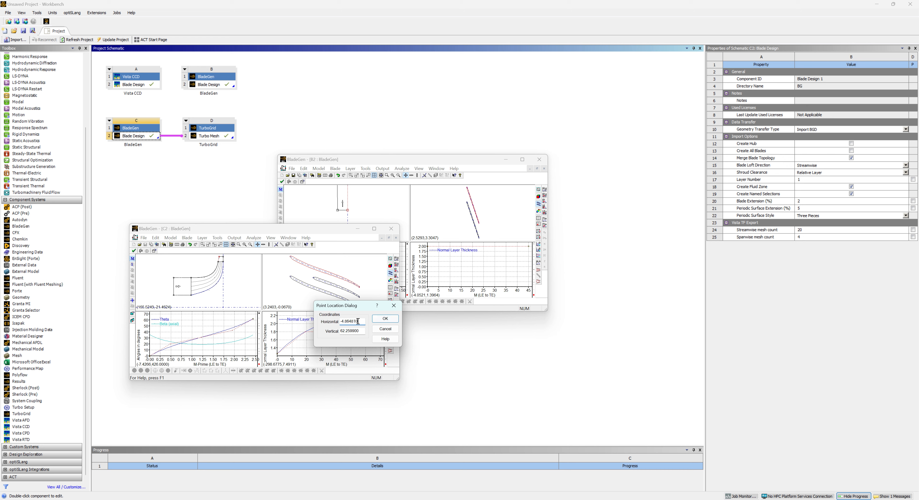
pyautogui.click(385, 318)
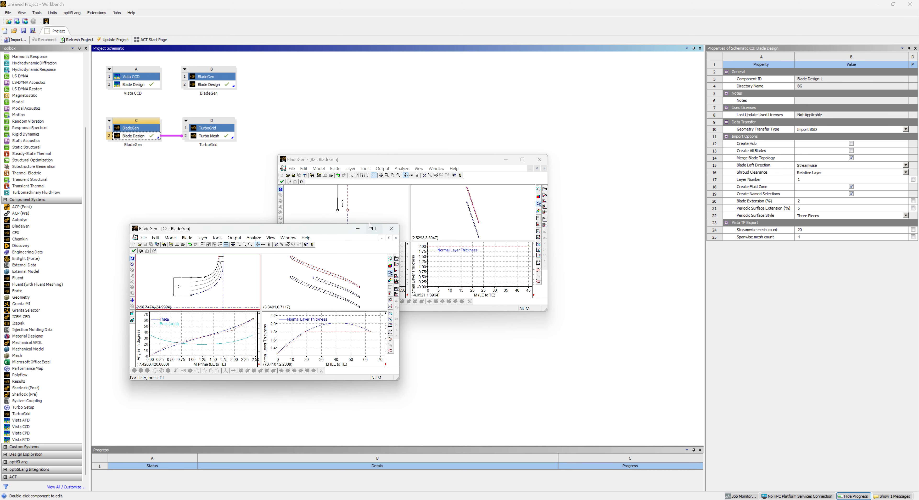
pyautogui.rightClick(338, 210)
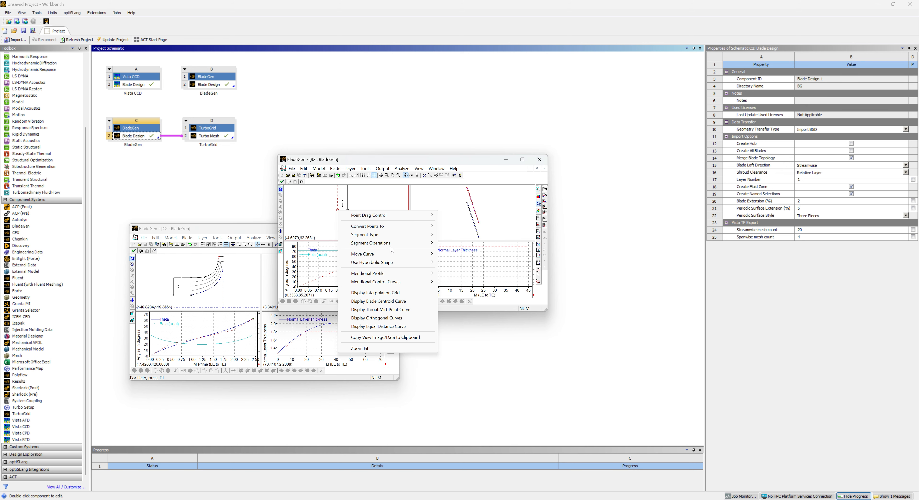
pyautogui.moveTo(401, 248)
pyautogui.click(492, 279)
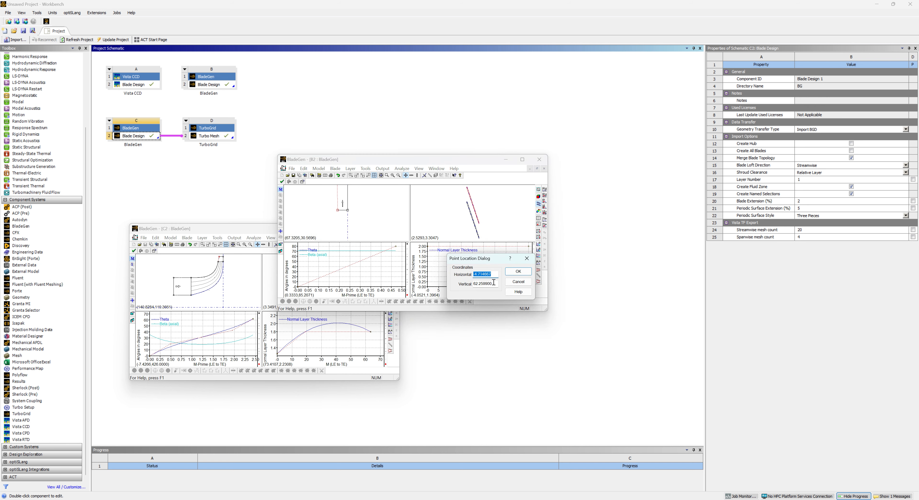
pyautogui.click(519, 273)
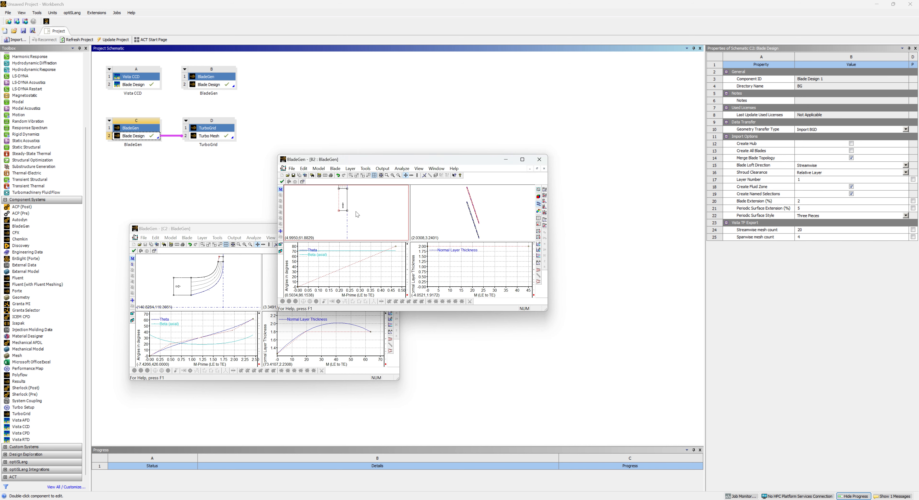
# Inspect the diffuser blades in the 3D view and close both the diffuser and impeller BladeGen windows
pyautogui.click(537, 197)
pyautogui.moveTo(492, 214); pyautogui.dragTo(502, 215)
pyautogui.scroll(-3, 507, 220)
pyautogui.scroll(6, 507, 221)
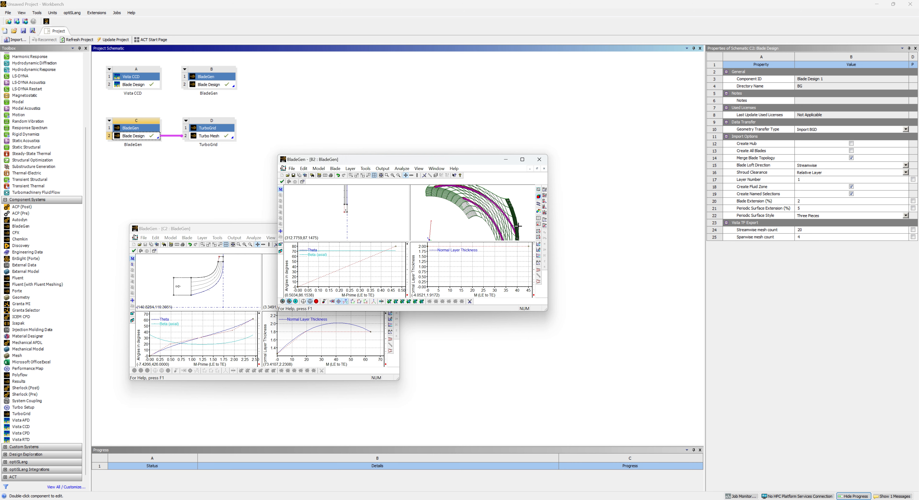
pyautogui.scroll(-4, 517, 226)
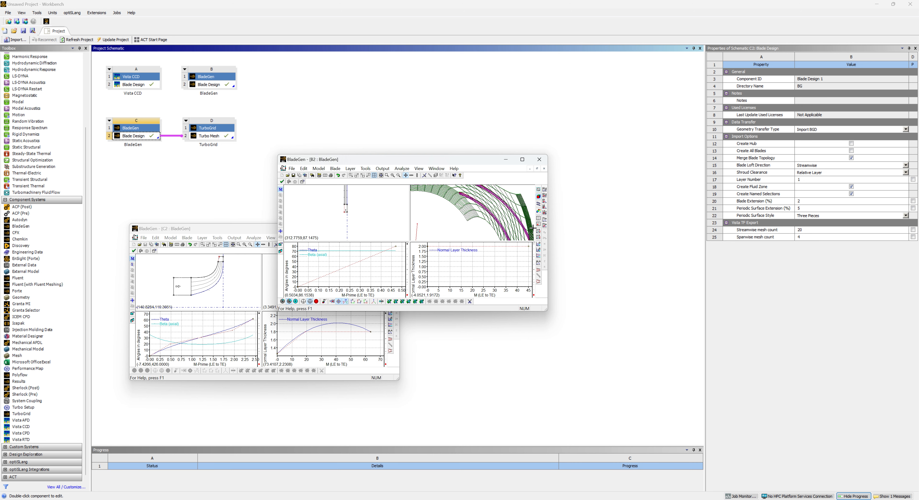
pyautogui.click(540, 159)
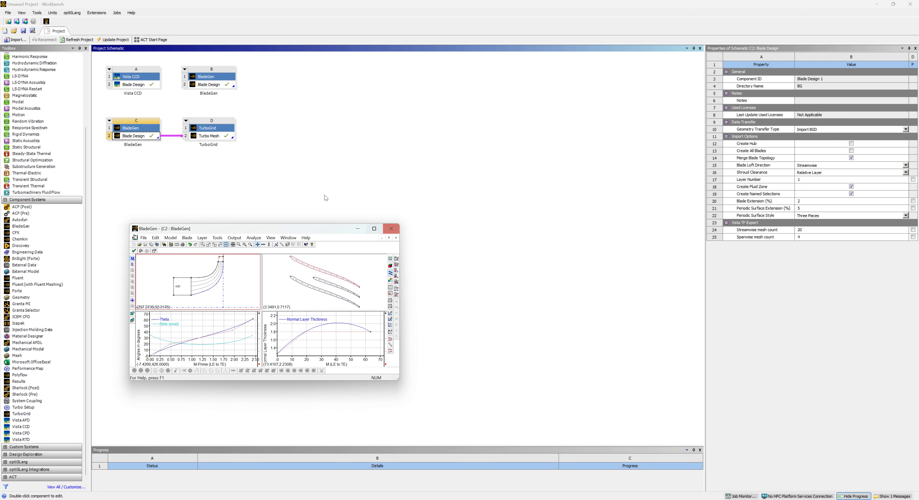
pyautogui.click(392, 228)
# Transfer the diffuser's blade design to a new TurboGrid system, and delete that TurboGrid system from the schematic
pyautogui.click(218, 85)
pyautogui.rightClick(218, 86)
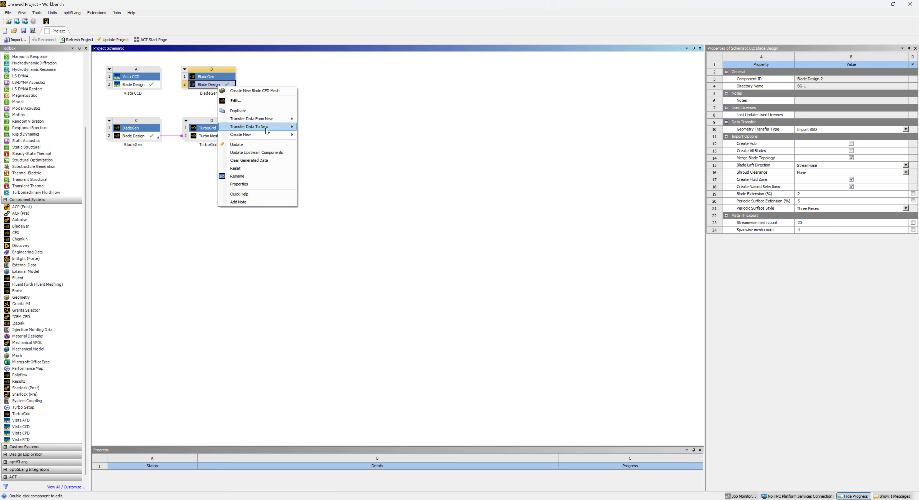
pyautogui.moveTo(266, 128)
pyautogui.click(335, 435)
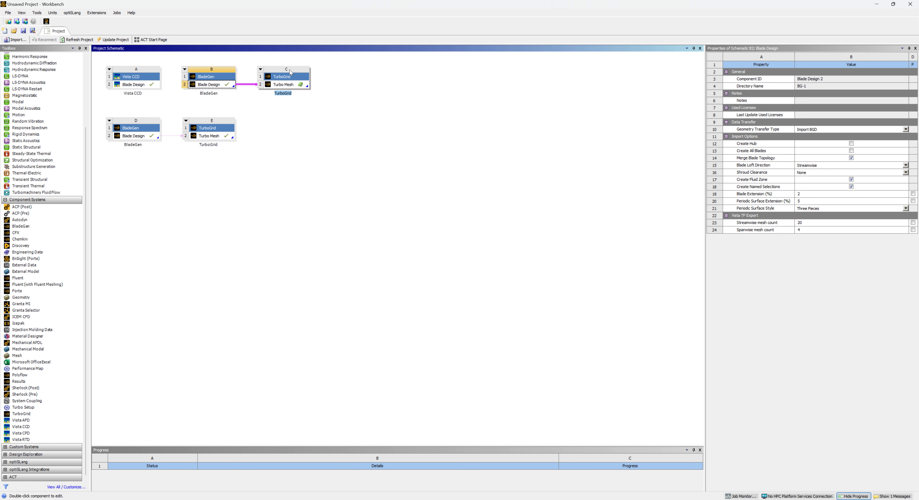
pyautogui.rightClick(291, 76)
pyautogui.click(321, 115)
# Bring up the available actions for the diffuser's Blade Design cell
pyautogui.rightClick(219, 86)
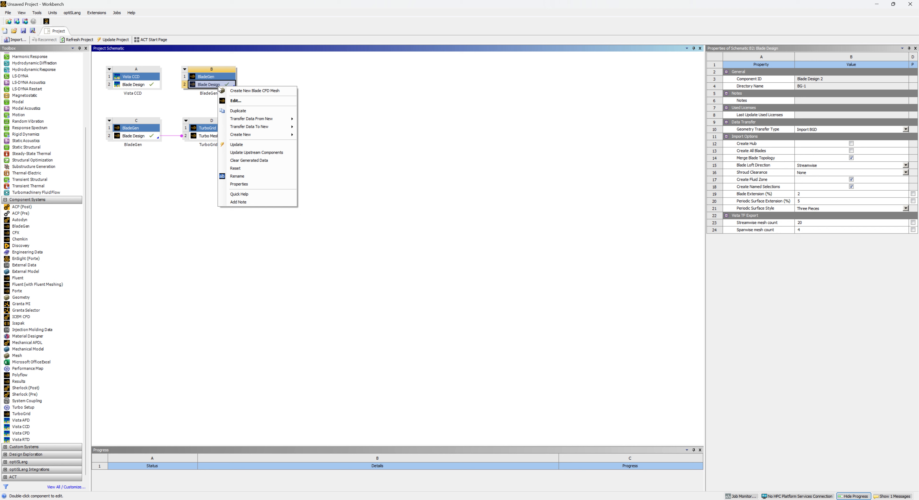